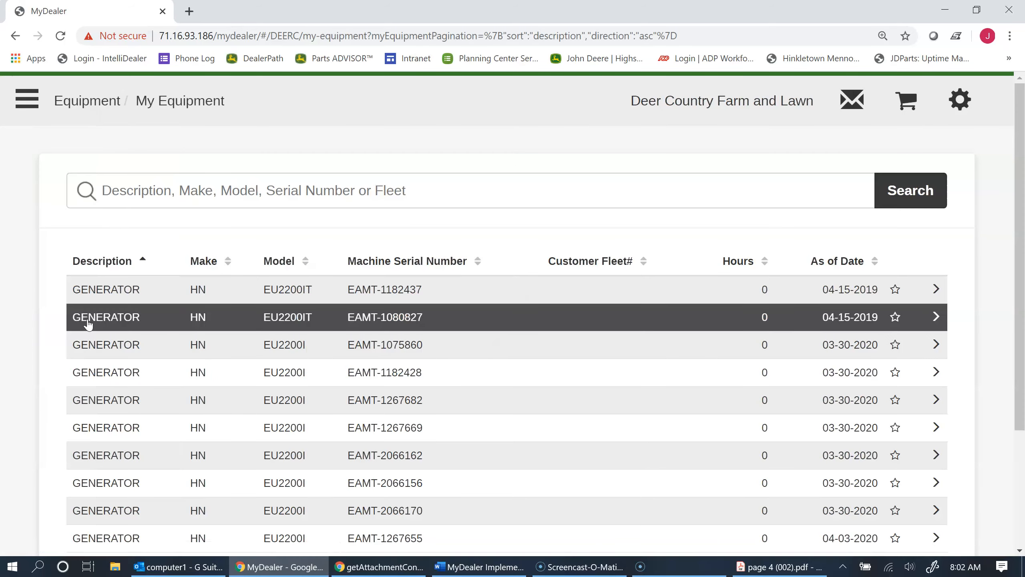
Open the 7420 Tractor from the second page of My Equipment and launch its John Deere Parts Catalog.
scroll(88, 325, down, 4)
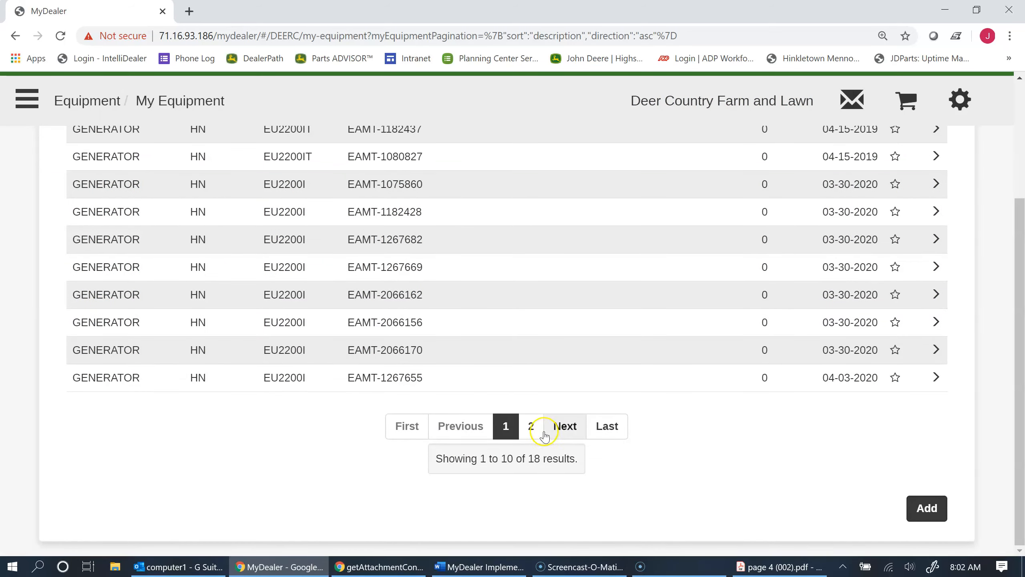
click(542, 432)
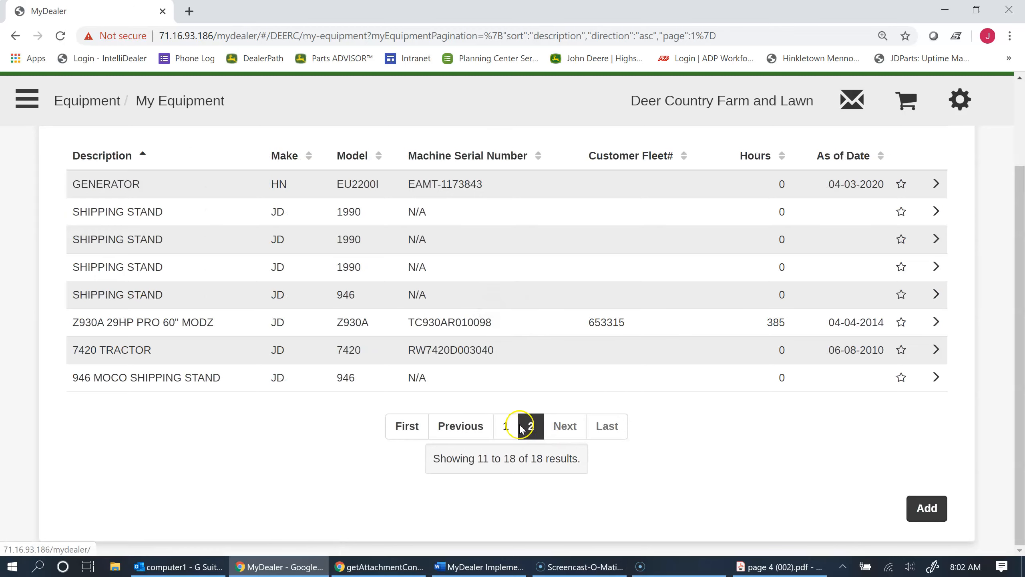
click(119, 350)
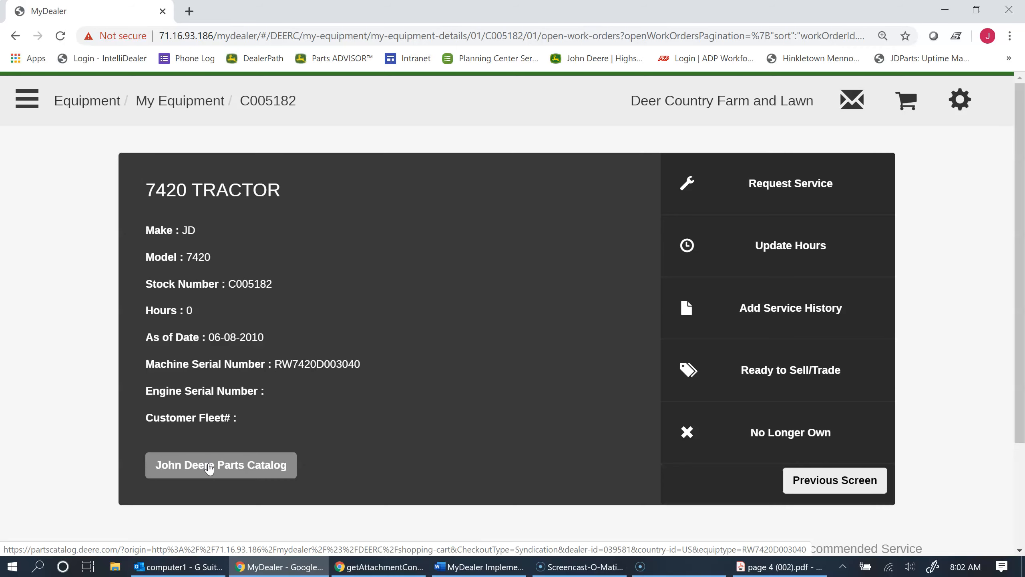
click(209, 469)
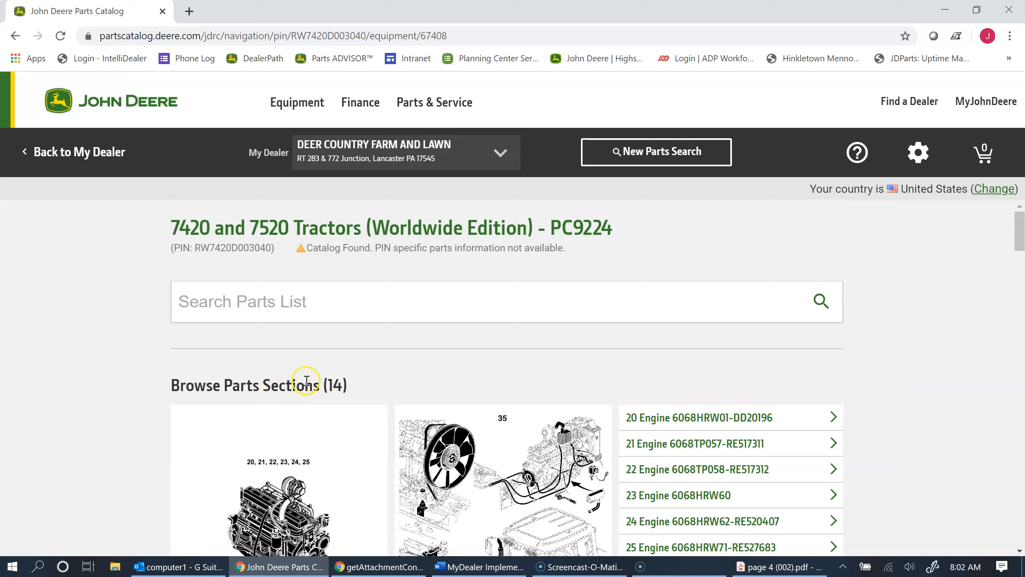
Search the 7420 tractor's parts list for "pto shaft".
click(287, 294)
text(p)
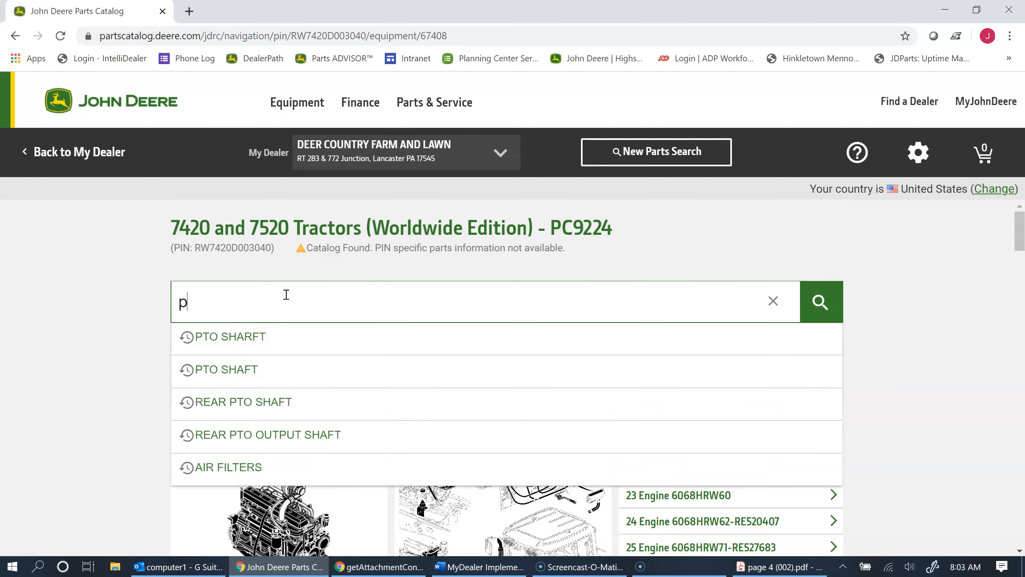
text(to shaft)
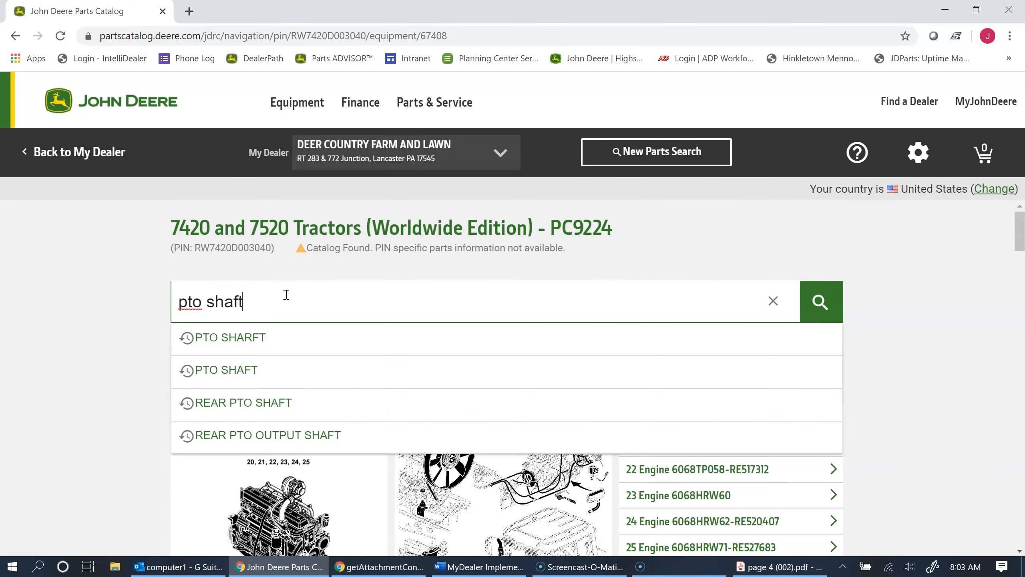
key(Return)
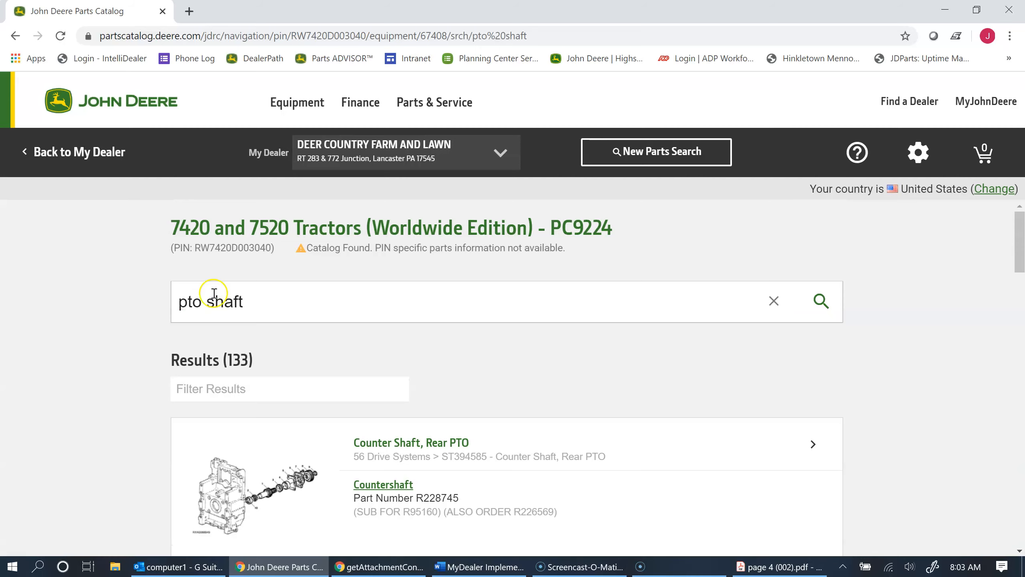
Open the PTO Output Drive Shaft assembly and select item 15, the Shaft, in its diagram.
scroll(157, 319, down, 4)
scroll(159, 322, down, 2)
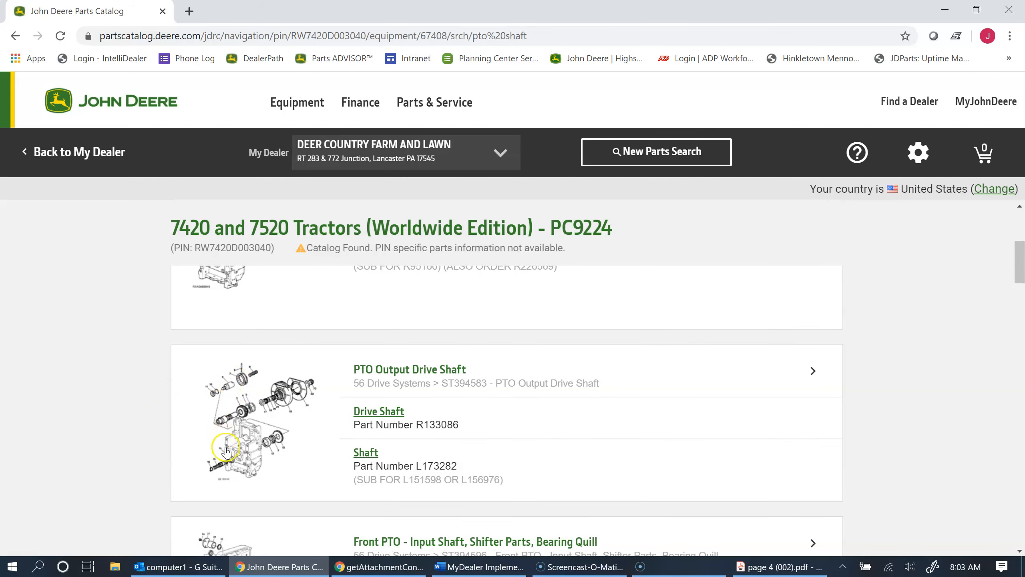
click(407, 366)
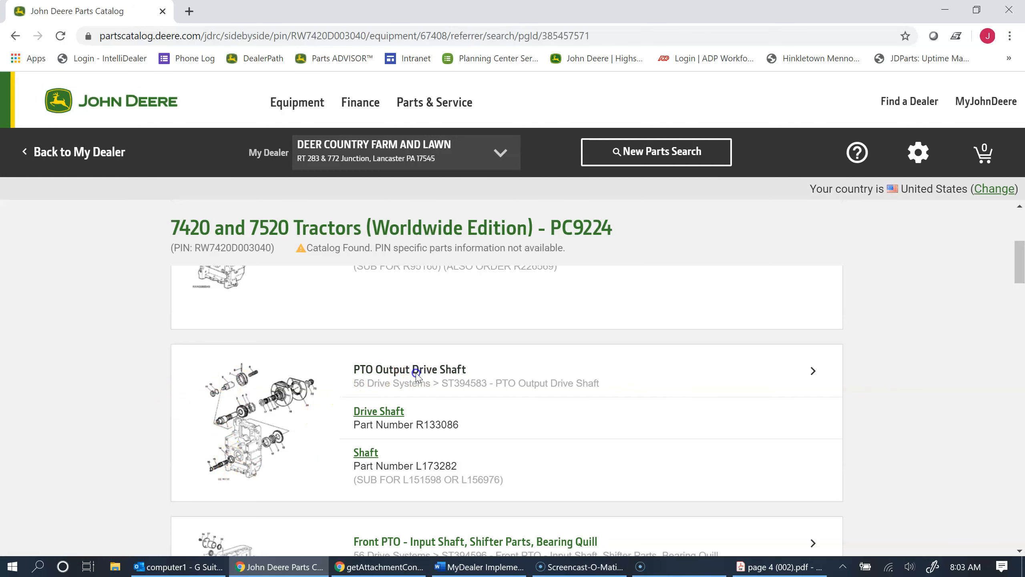
click(216, 462)
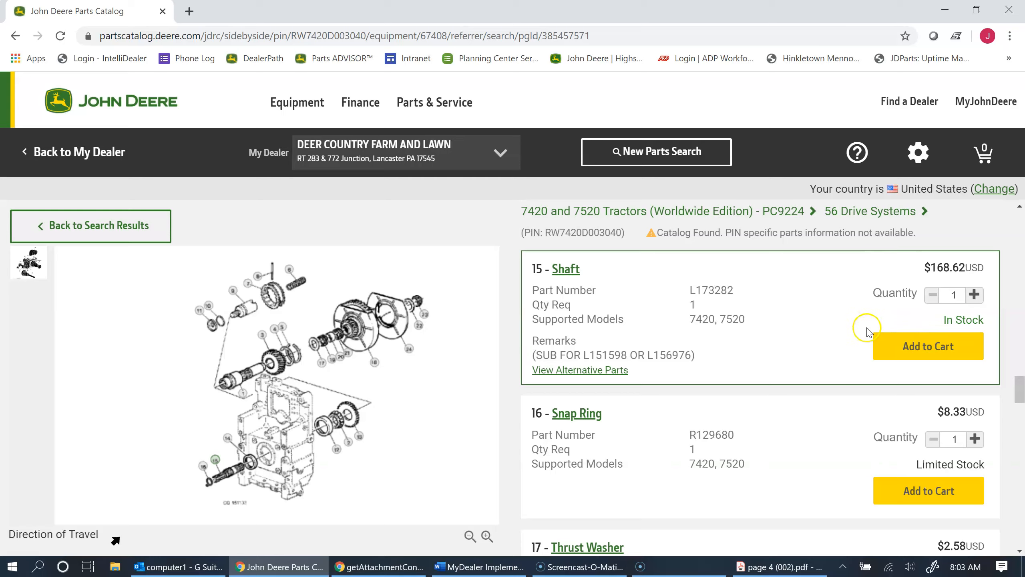
Return from the parts catalog to MyDealer and go to its home page.
click(85, 154)
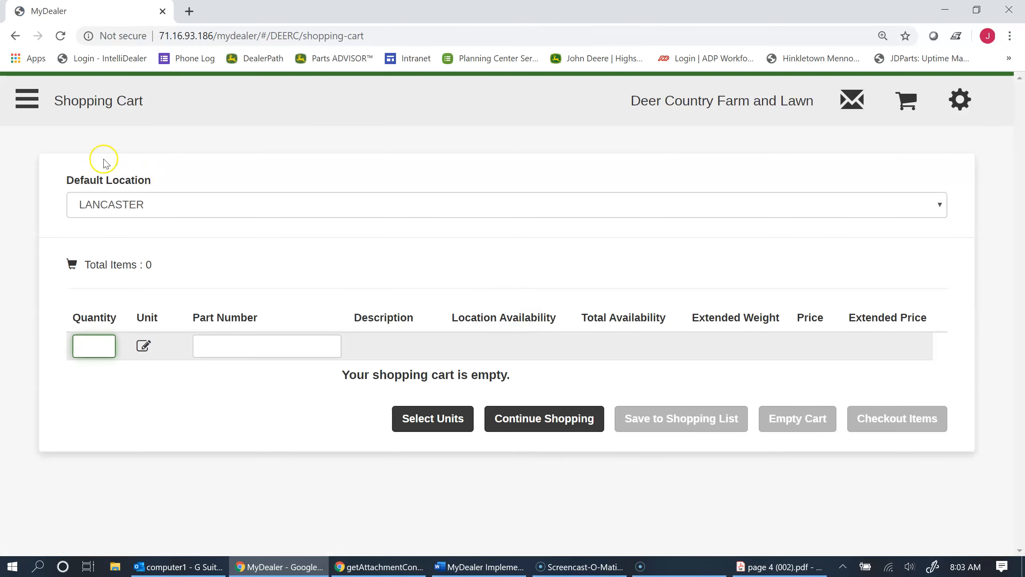
click(27, 99)
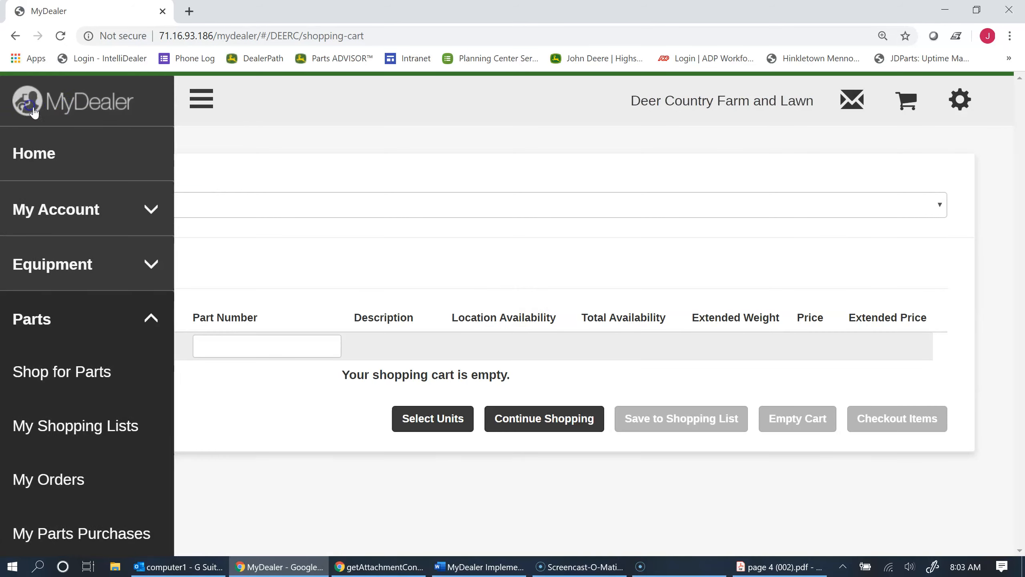
click(100, 104)
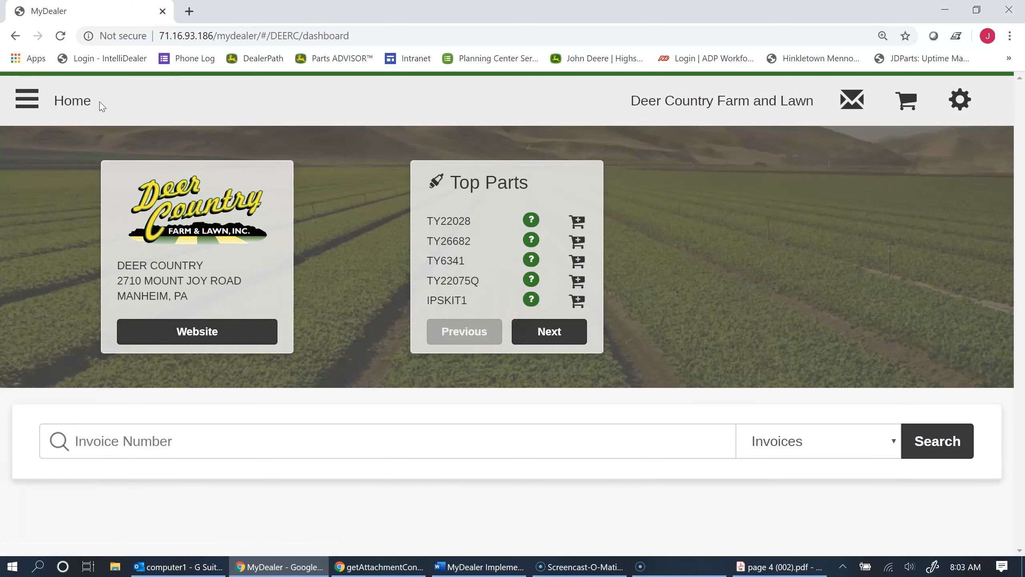
Go to Shop for Parts and launch the John Deere online parts catalog from there.
click(34, 106)
click(34, 105)
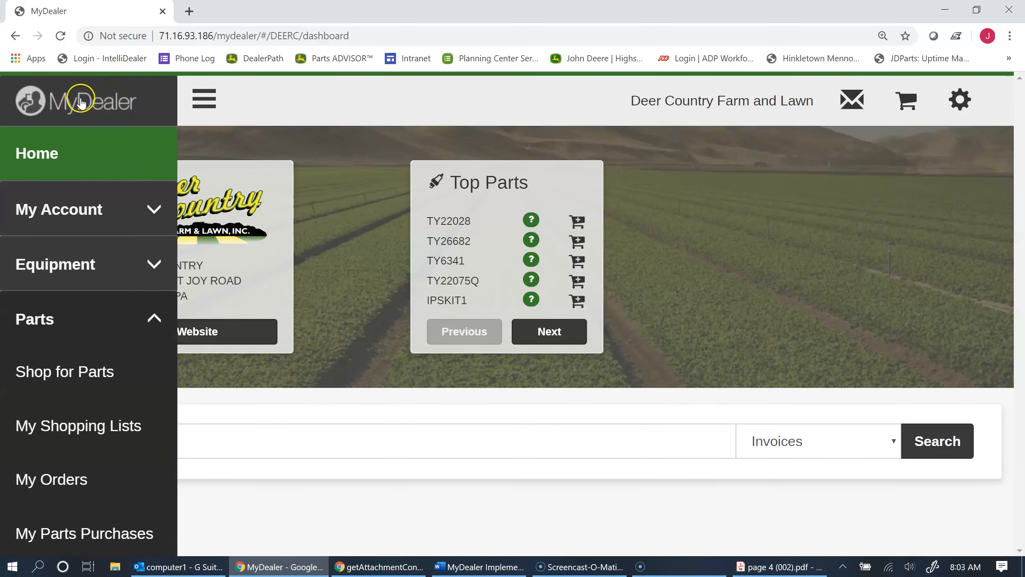
click(47, 375)
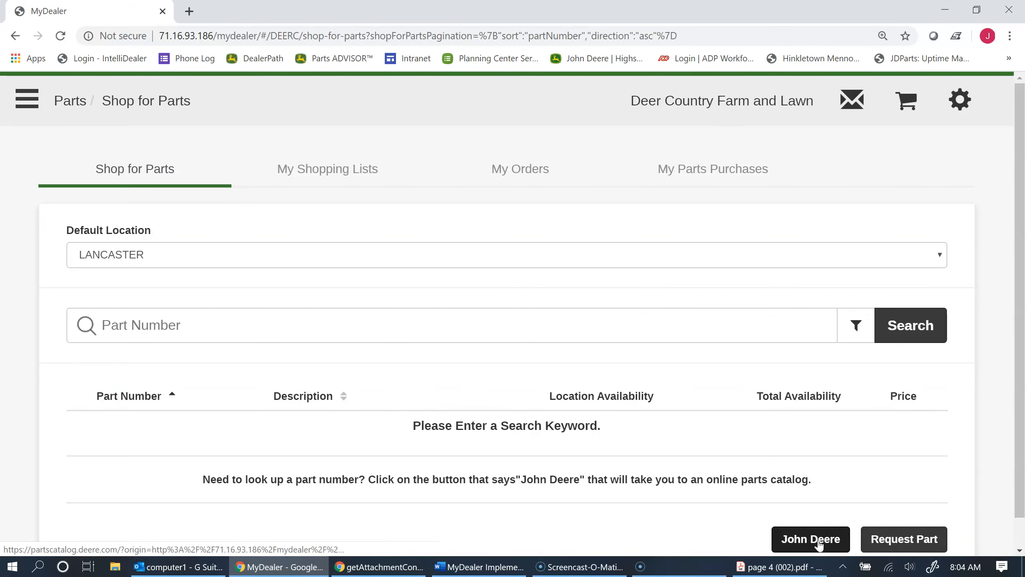
click(820, 544)
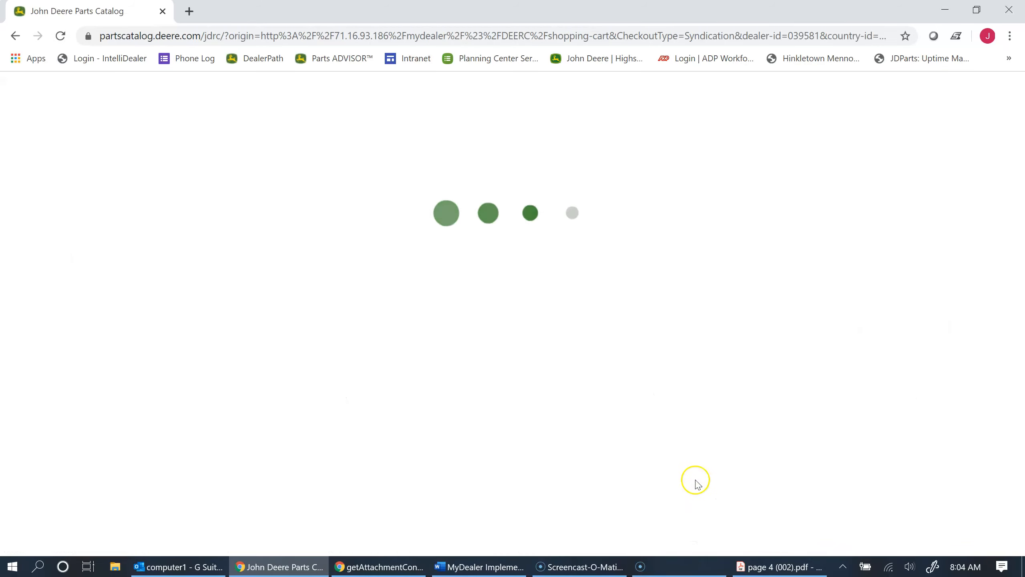
Search the catalog for model 7420 and open the 7420 and 7520 Tractors (Worldwide Edition) parts list.
scroll(488, 465, down, 2)
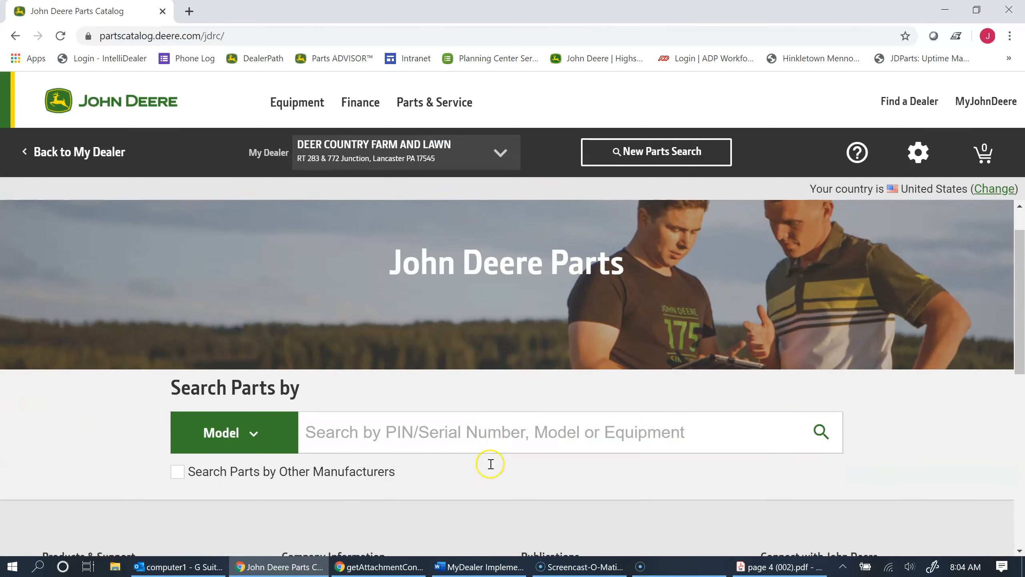
click(478, 406)
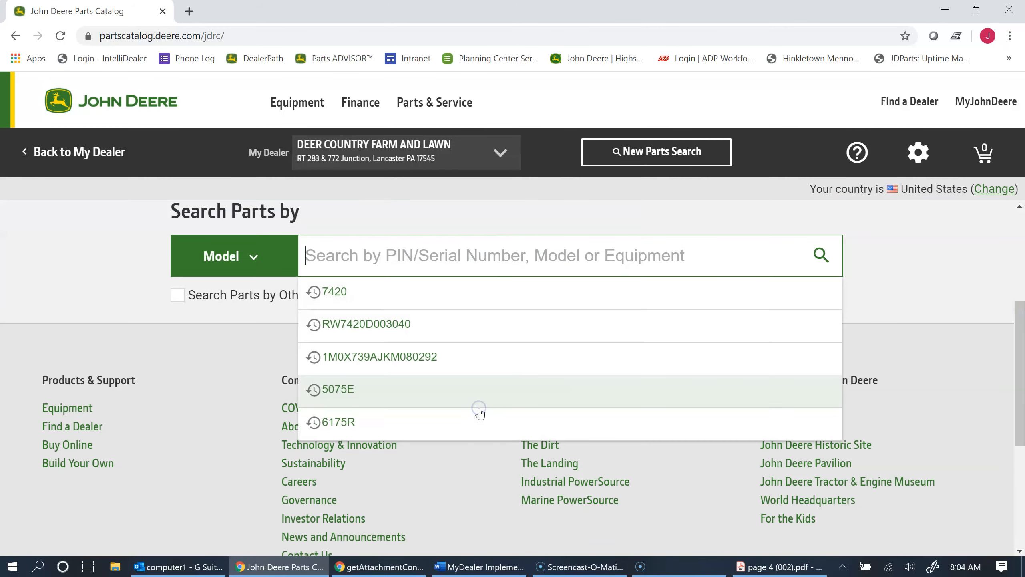
text(7420)
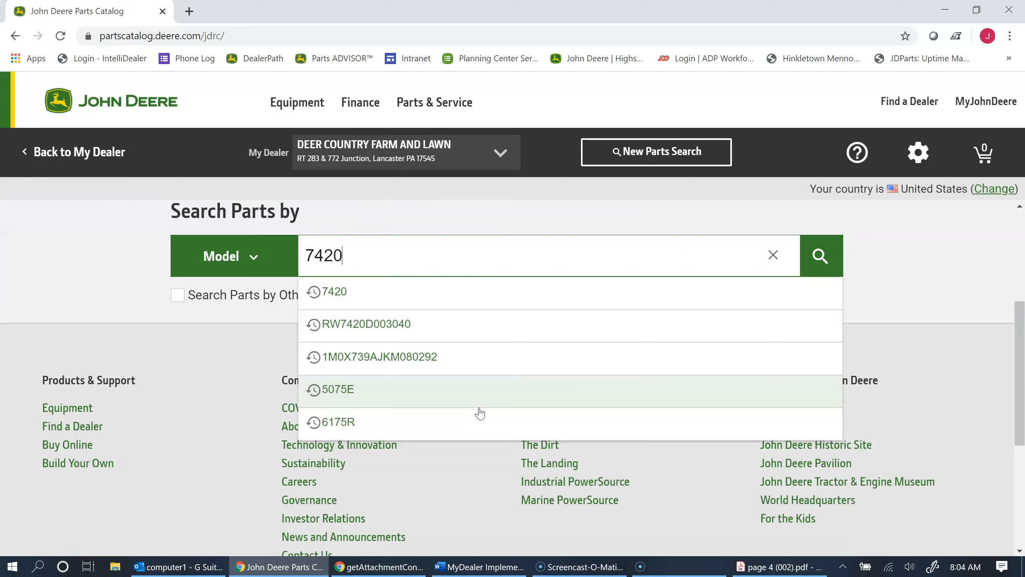
click(479, 408)
double_click(417, 260)
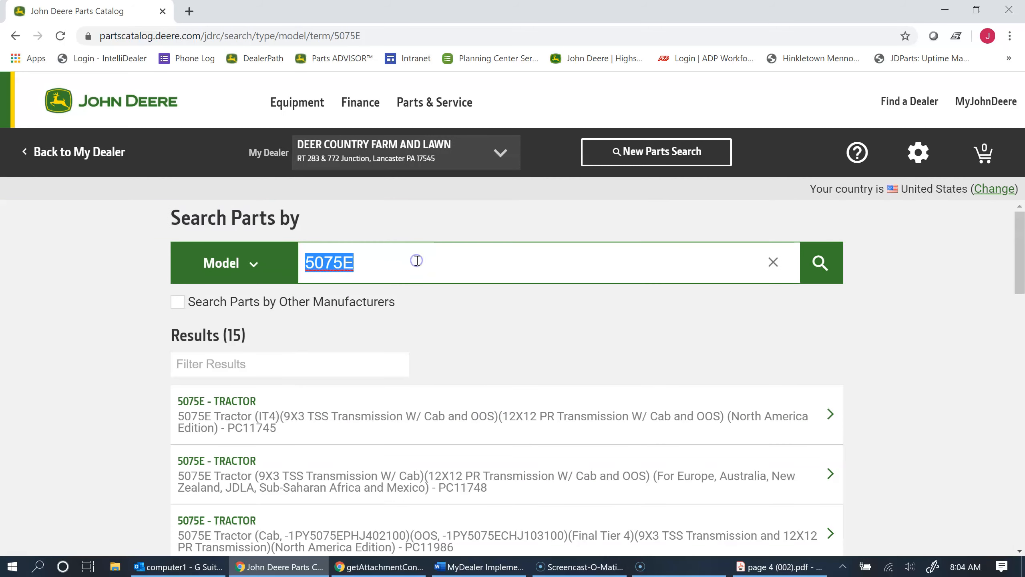
text(7420)
key(Return)
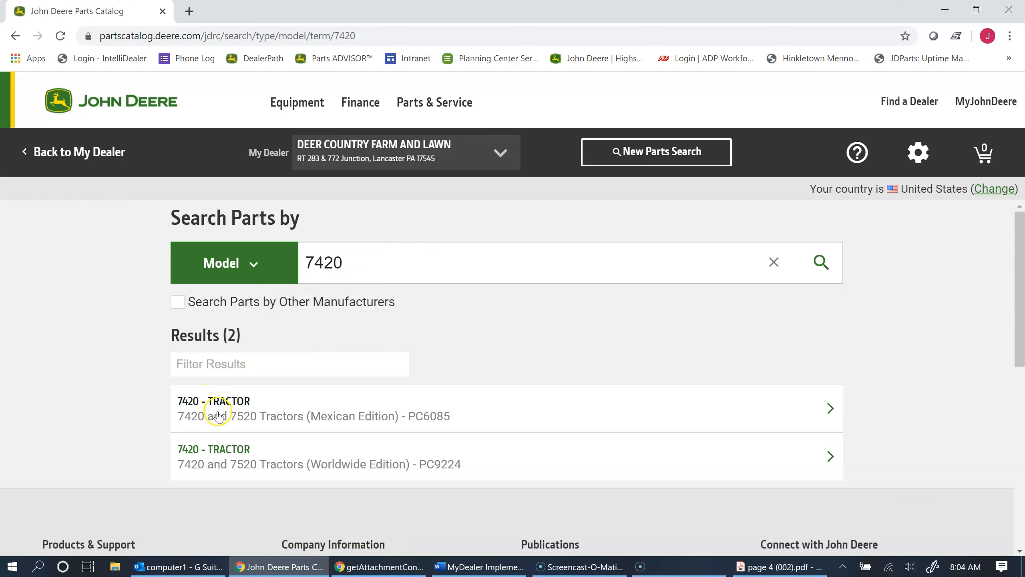
click(220, 447)
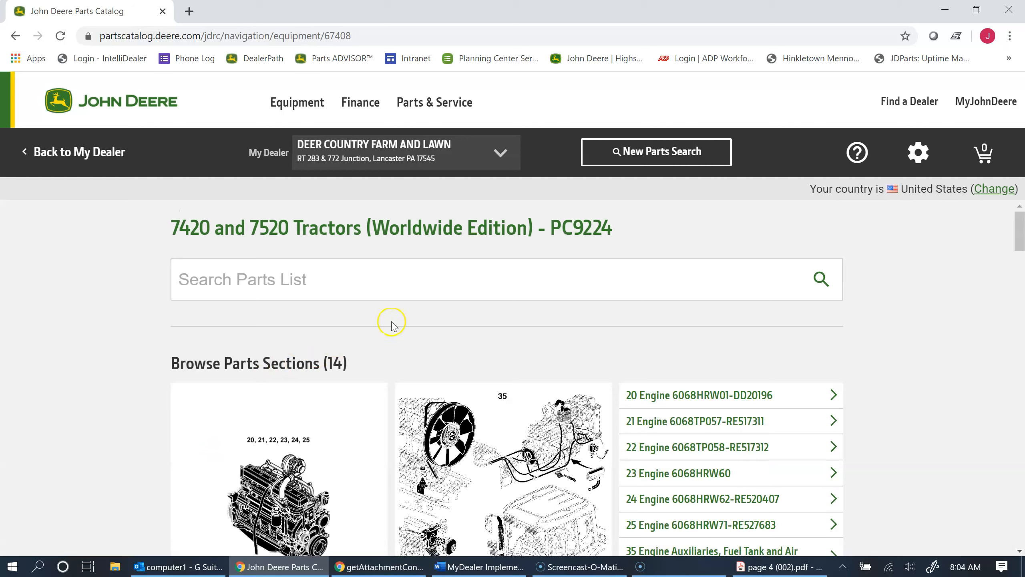
Search this parts list for "pto shaft" and select item 15, the Shaft, in the PTO Output Drive Shaft diagram.
click(448, 280)
text(pto shaf)
key(Return)
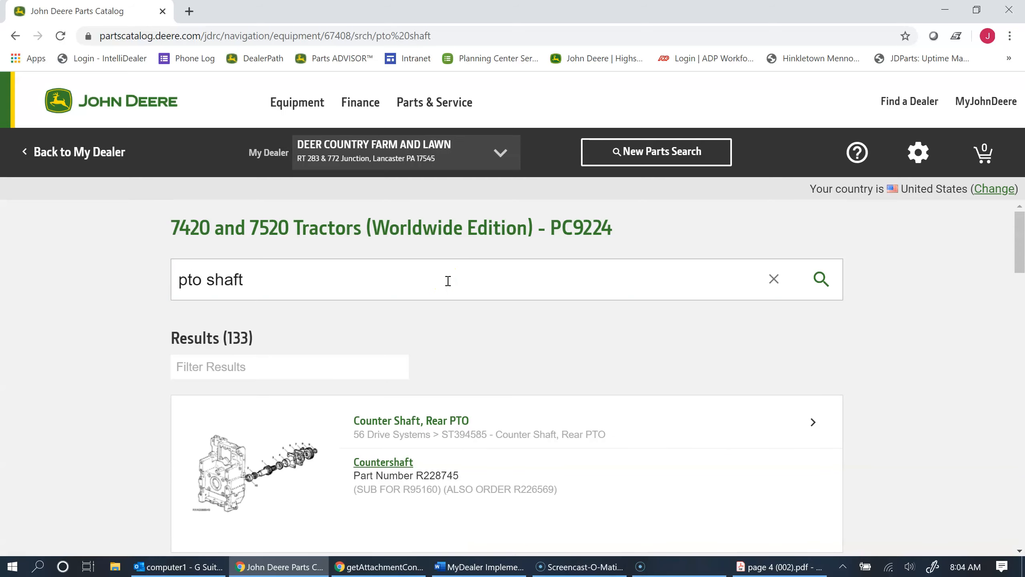
scroll(332, 327, down, 5)
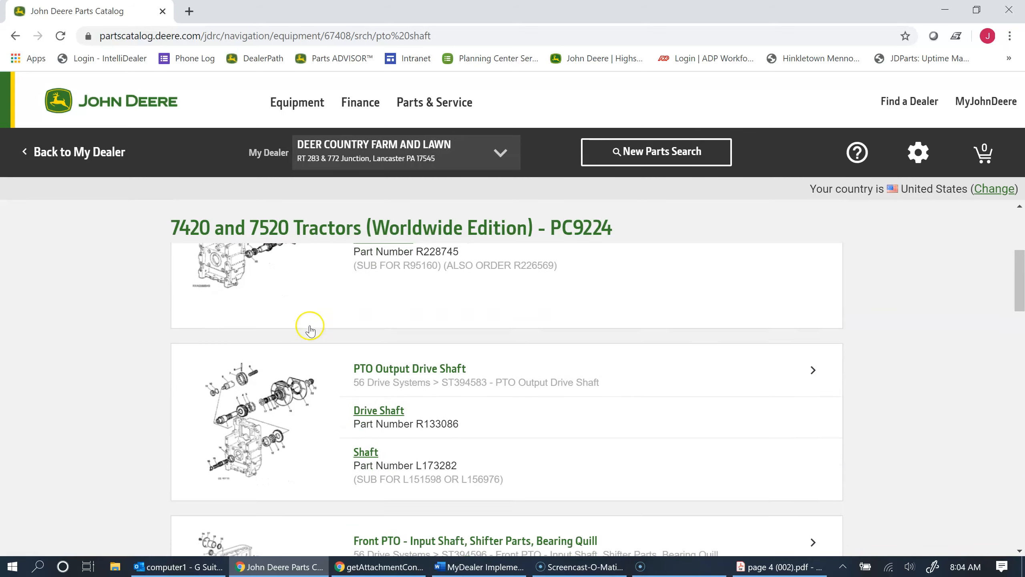
click(194, 408)
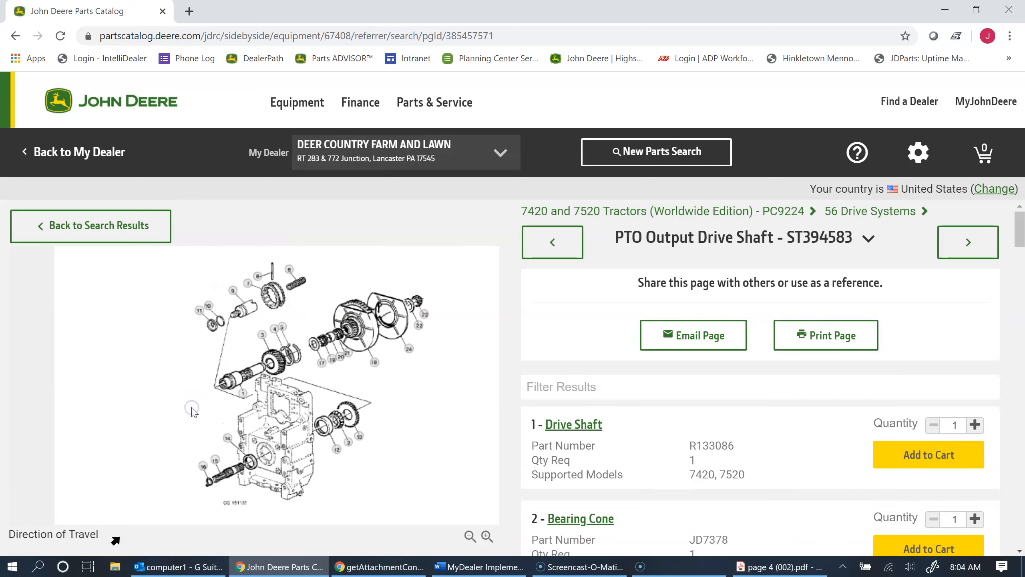
click(214, 460)
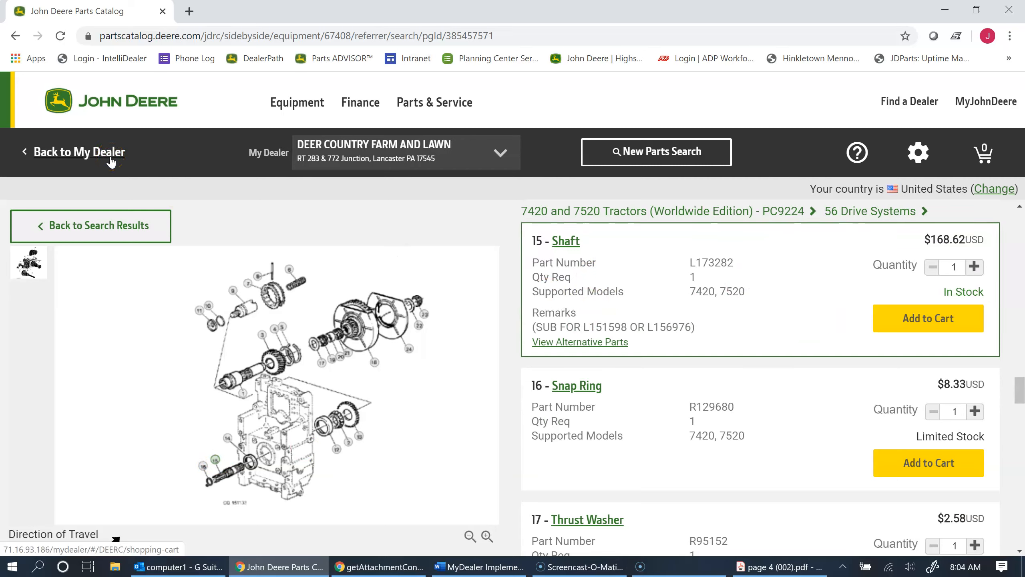
Leave the parts catalog for MyDealer and return to the home page.
click(111, 161)
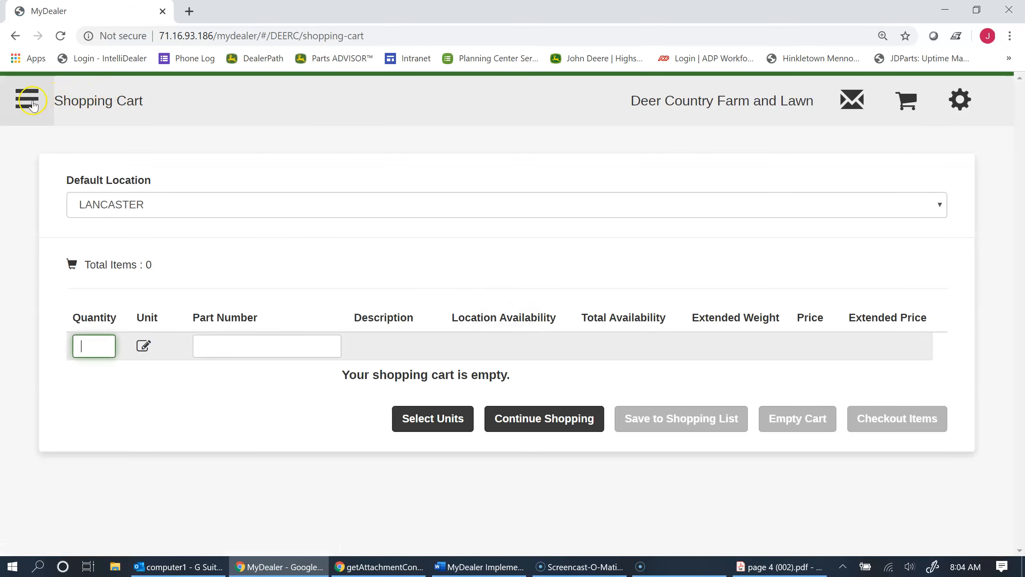
click(27, 98)
click(87, 121)
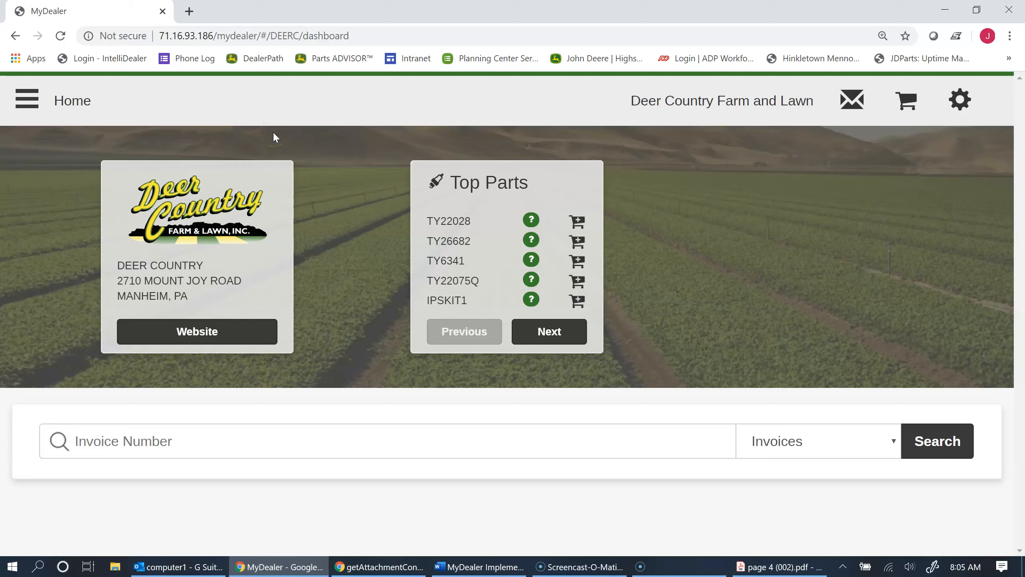
Open the shopping cart and add part number M807418.
click(904, 110)
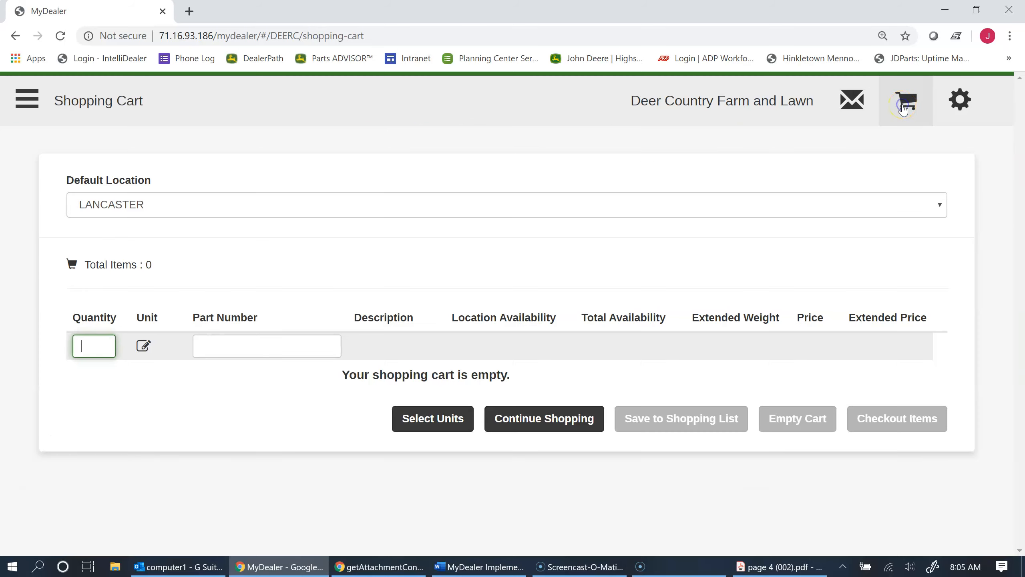
click(268, 346)
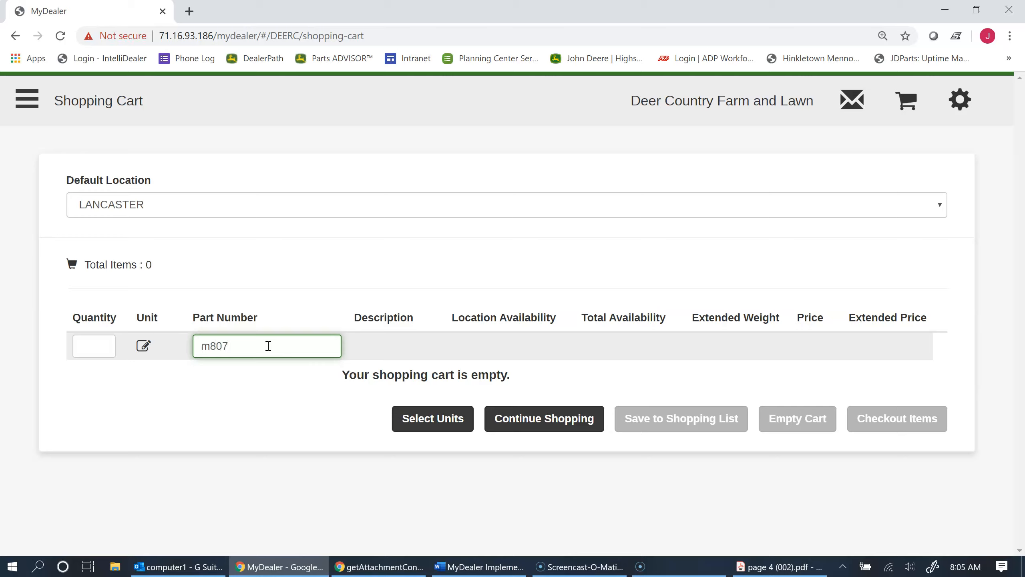
text(18)
key(Return)
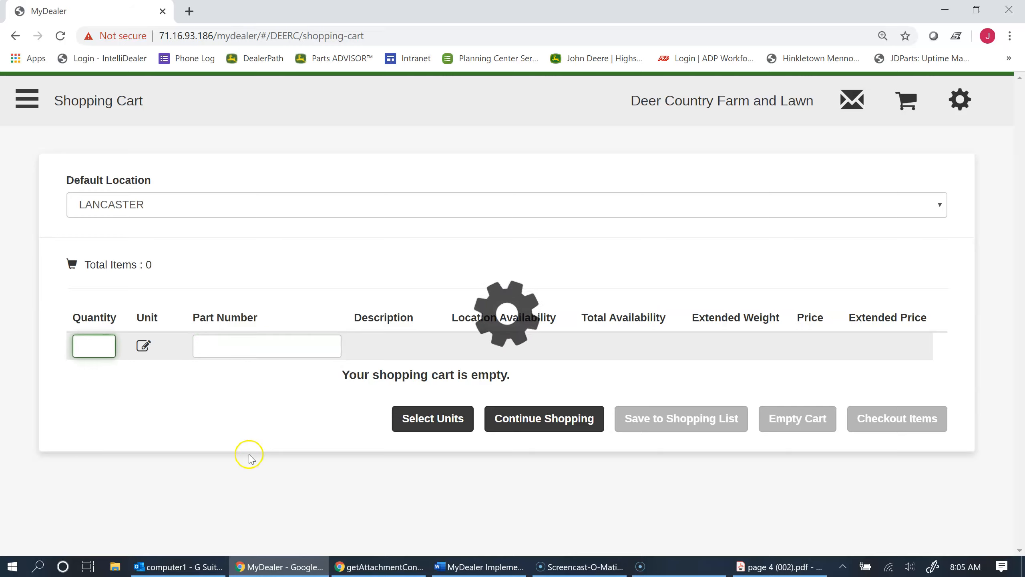
Add part numbers M801101 and M113621 to the shopping cart as separate lines.
click(267, 379)
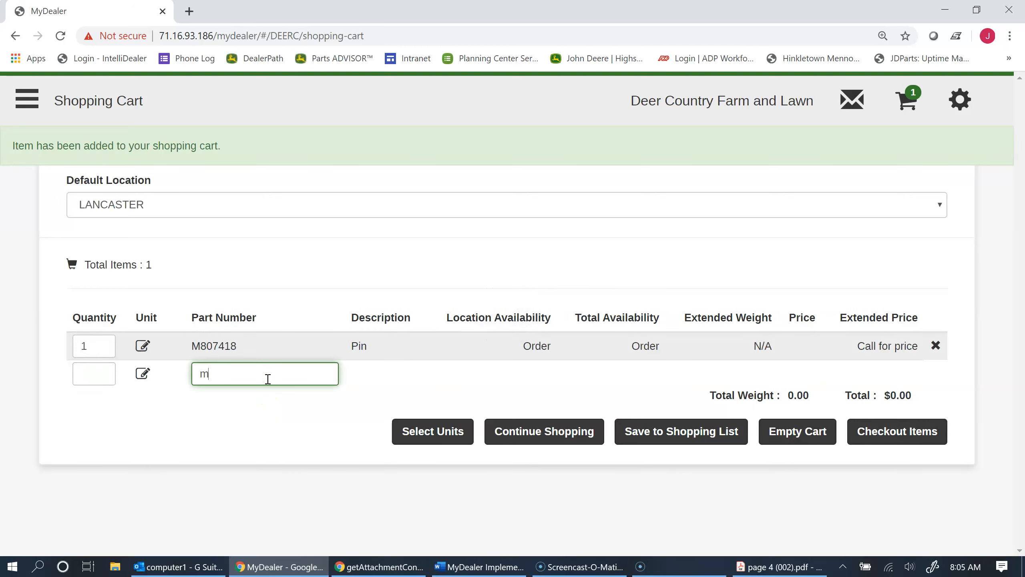
text(m801101)
key(Return)
click(271, 408)
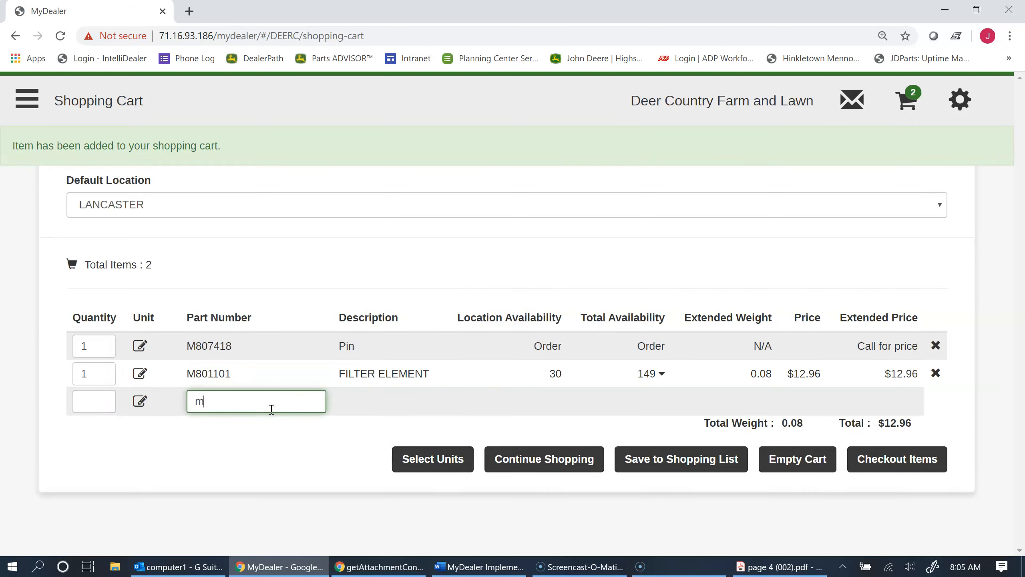
text(m113621)
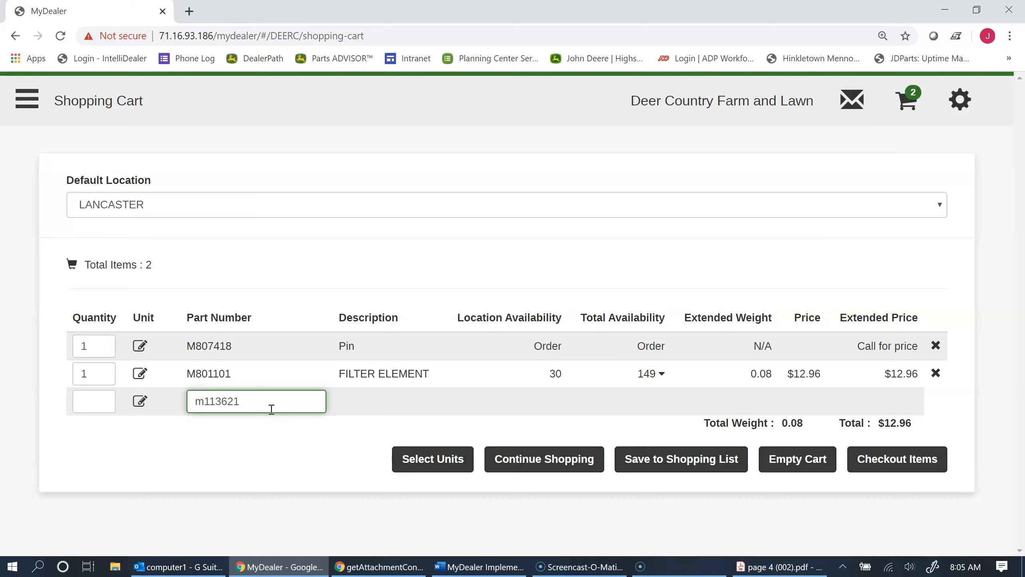
key(Return)
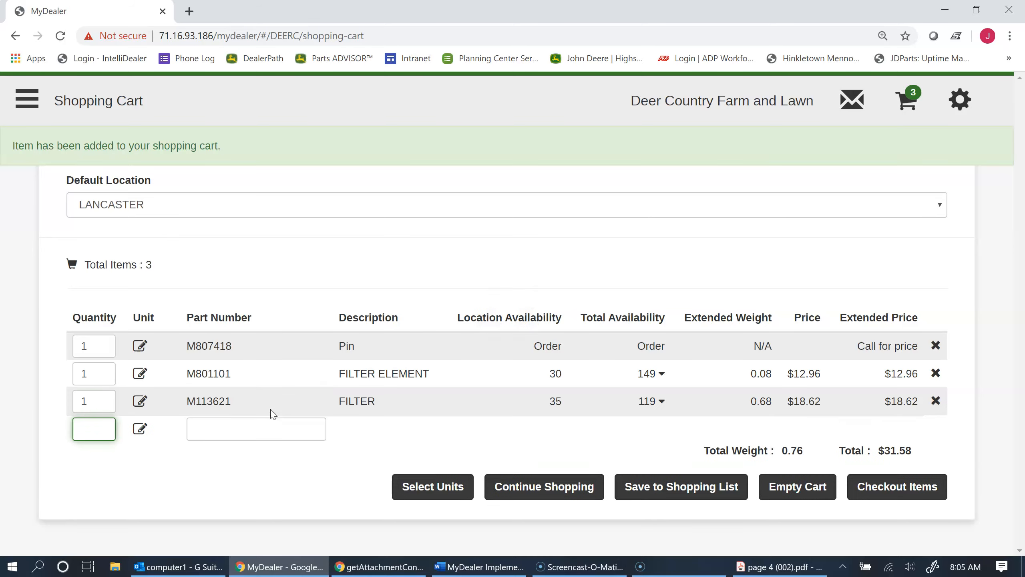
Add part number M123378 to the shopping cart on a new line.
click(265, 435)
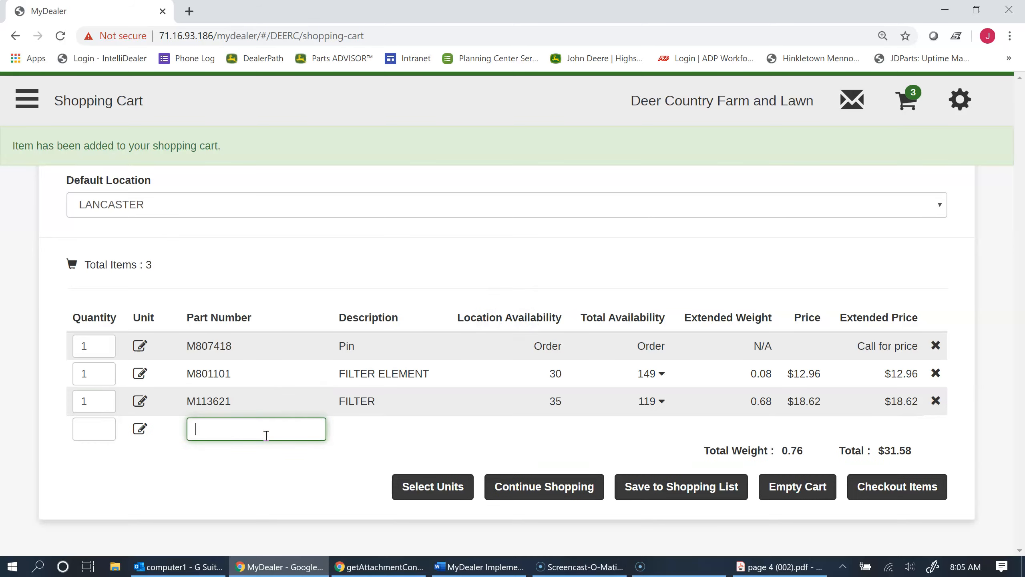
text(m123378)
key(Return)
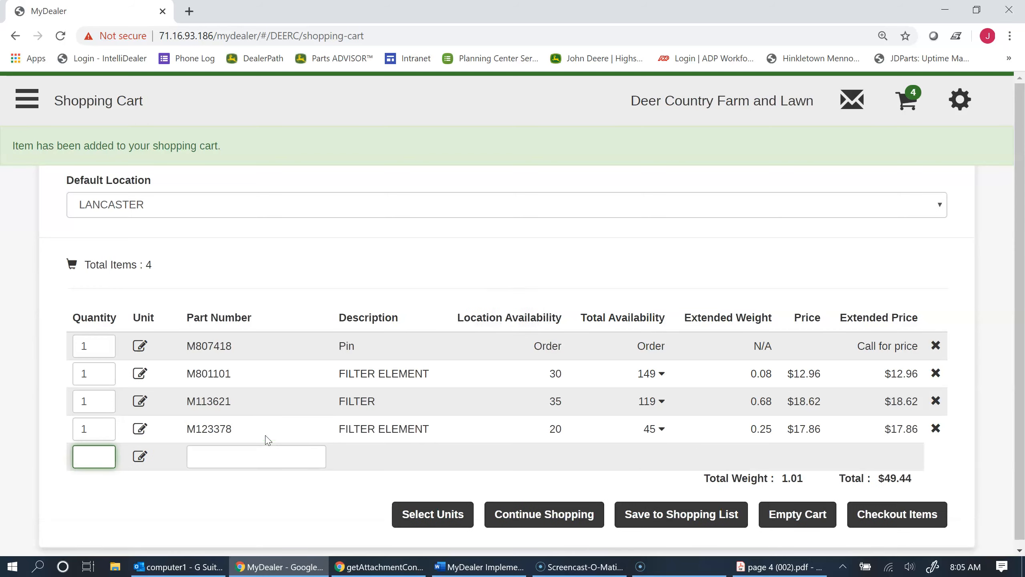
click(272, 437)
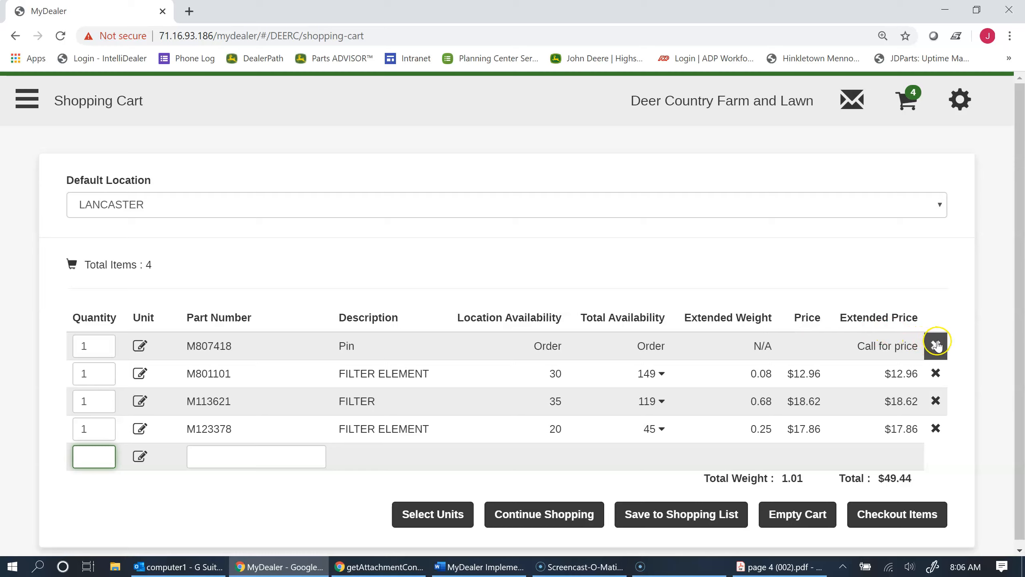
Remove the pin M807418 from the shopping cart and add part number M806418 on a new line.
click(936, 346)
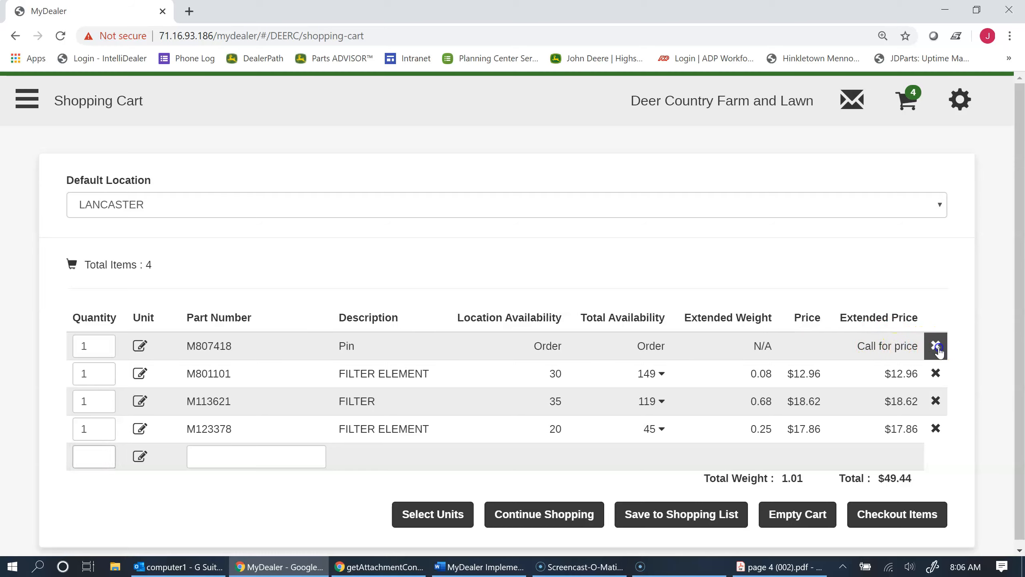
click(967, 396)
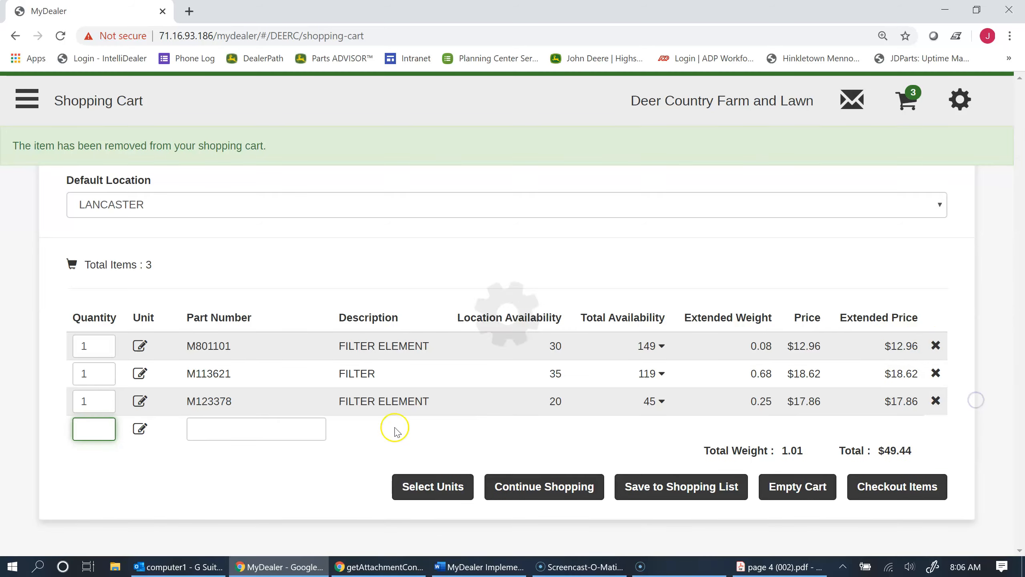
click(266, 428)
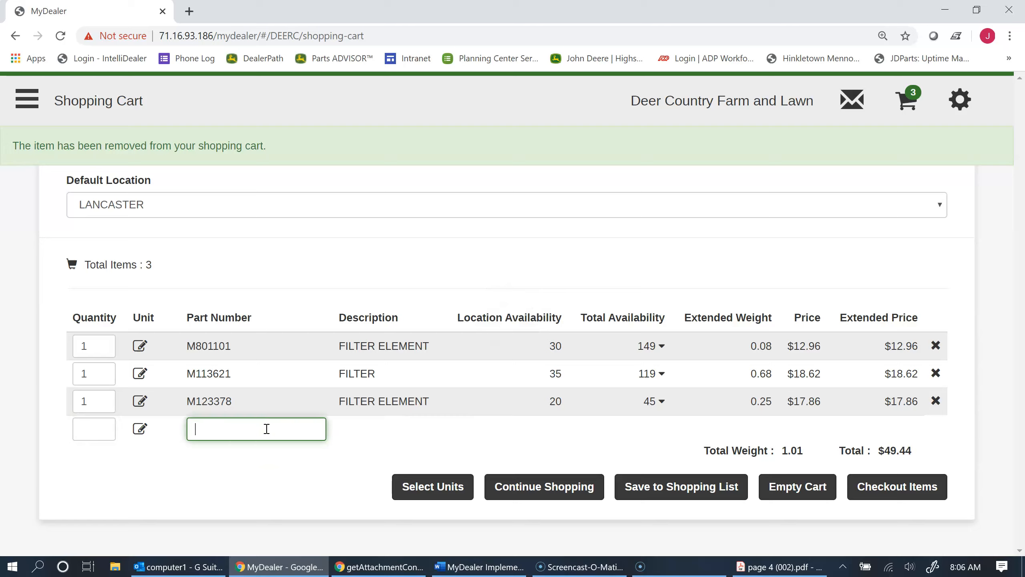
text(m806418)
key(Return)
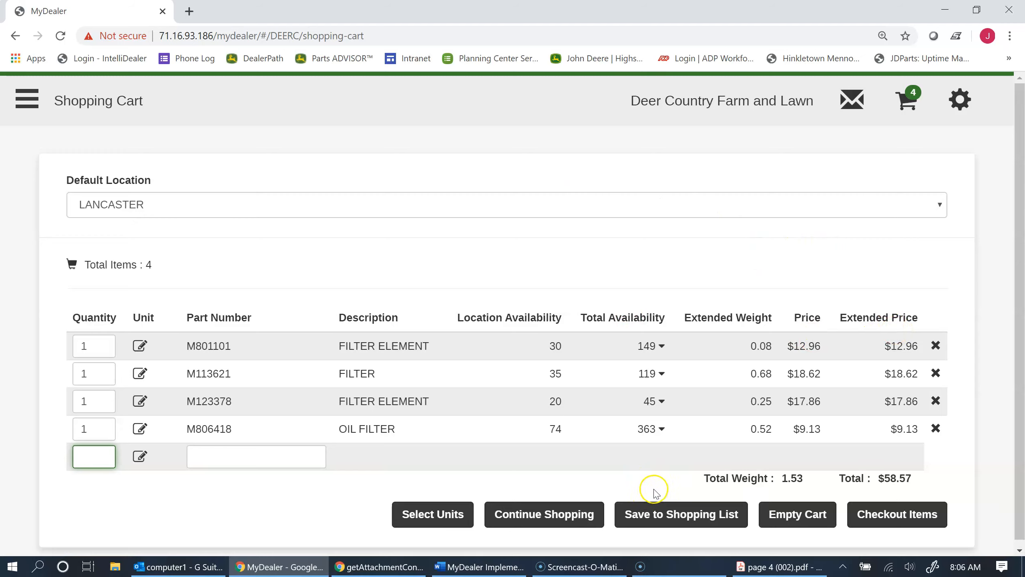
Save the cart items as a shopping list with the description "X758 filter list".
click(666, 520)
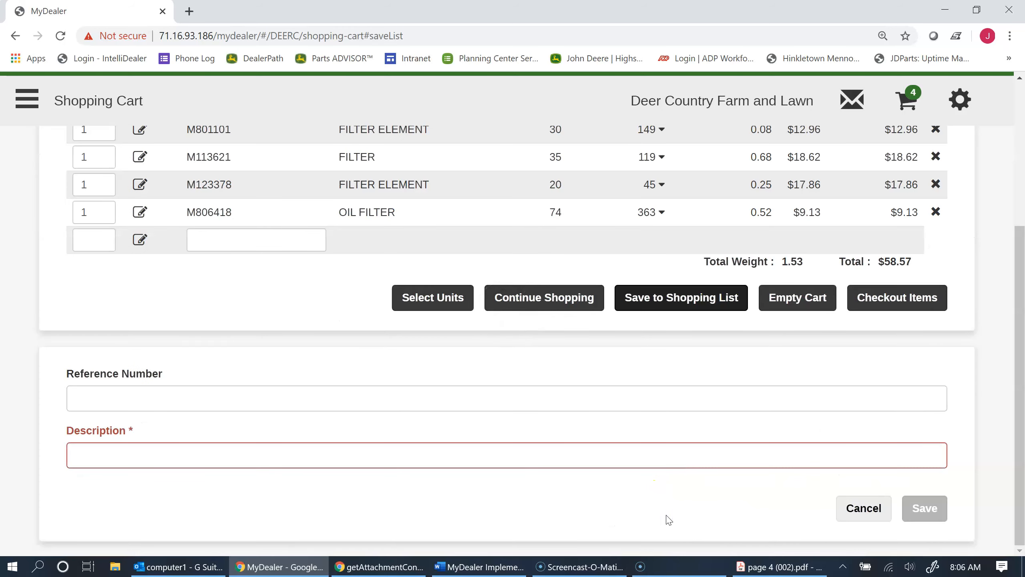
click(568, 449)
text(X758 fi)
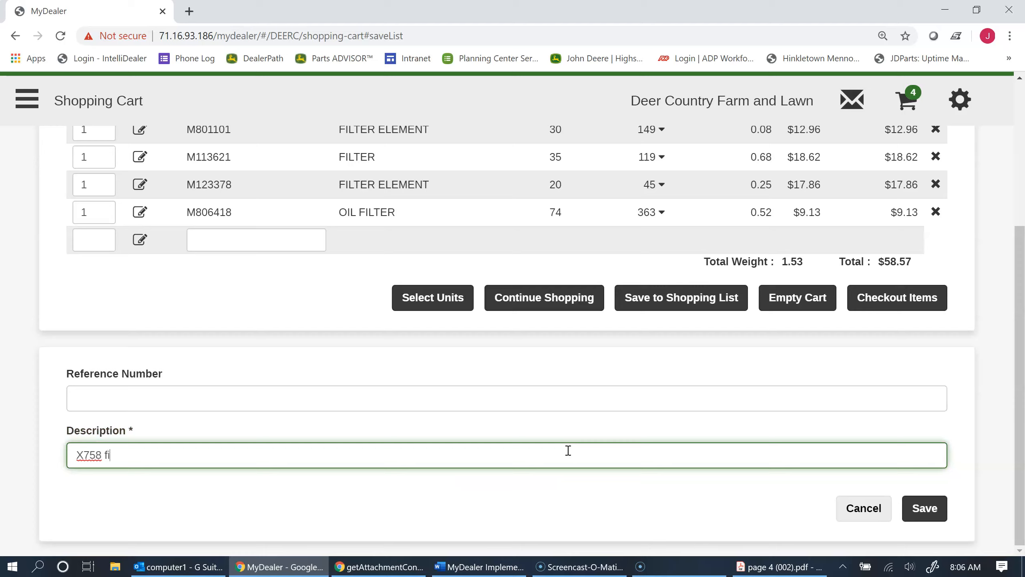
text(lter list)
click(924, 508)
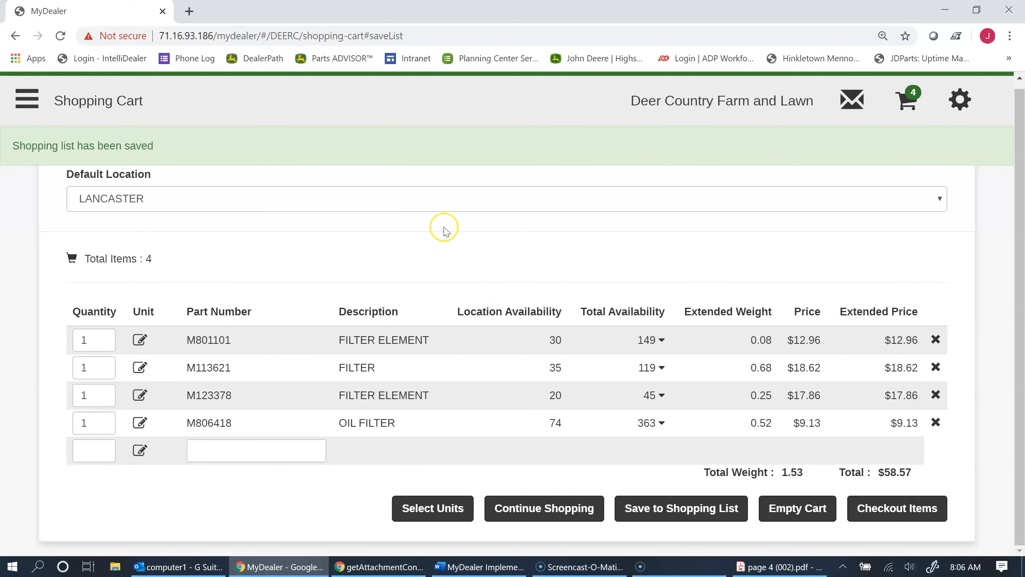
Open My Shopping Lists and select the saved "X758 filter list".
click(25, 100)
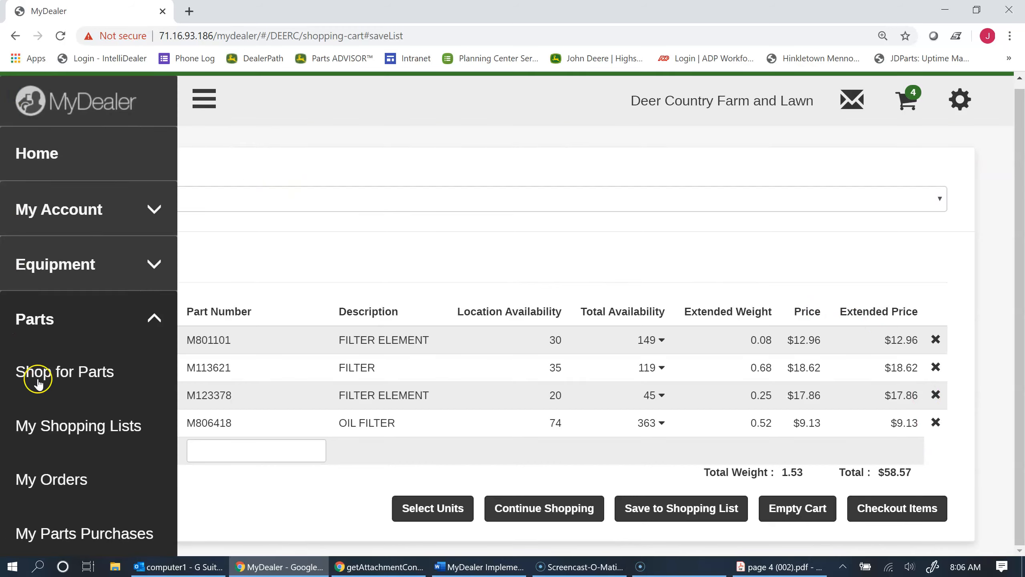
click(65, 427)
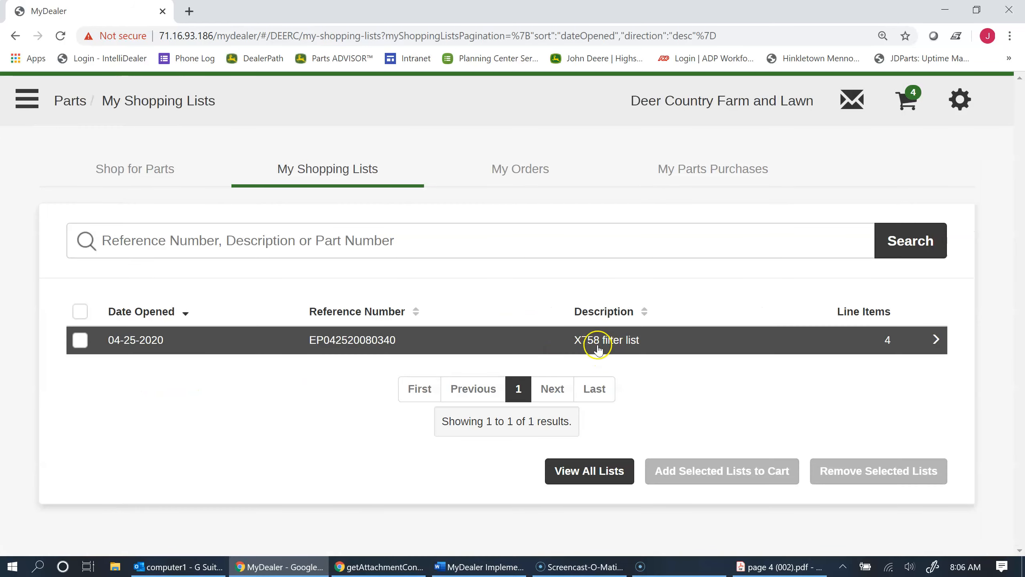
click(80, 340)
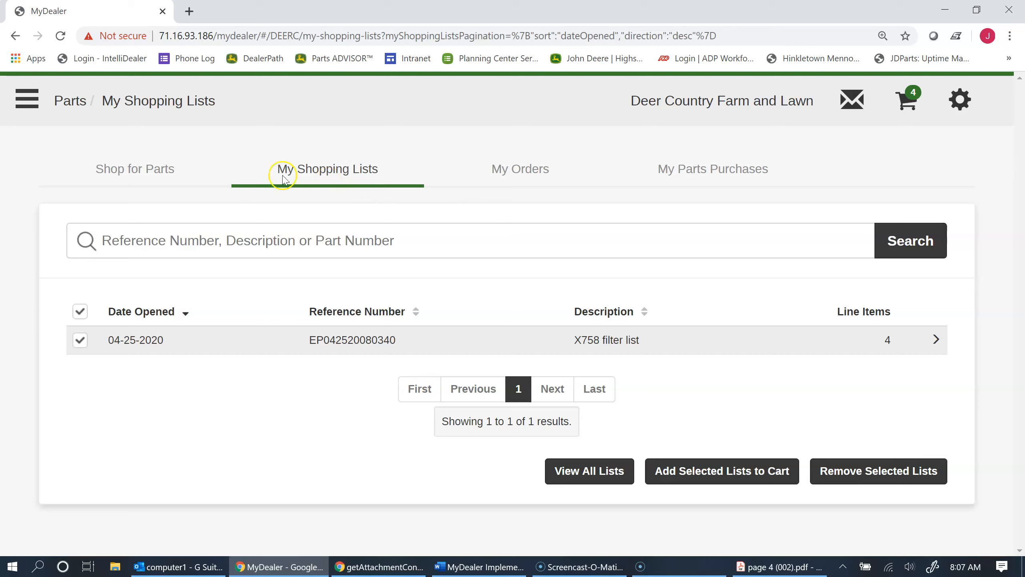
Open the My Orders page to view the previous parts orders.
click(28, 100)
click(34, 160)
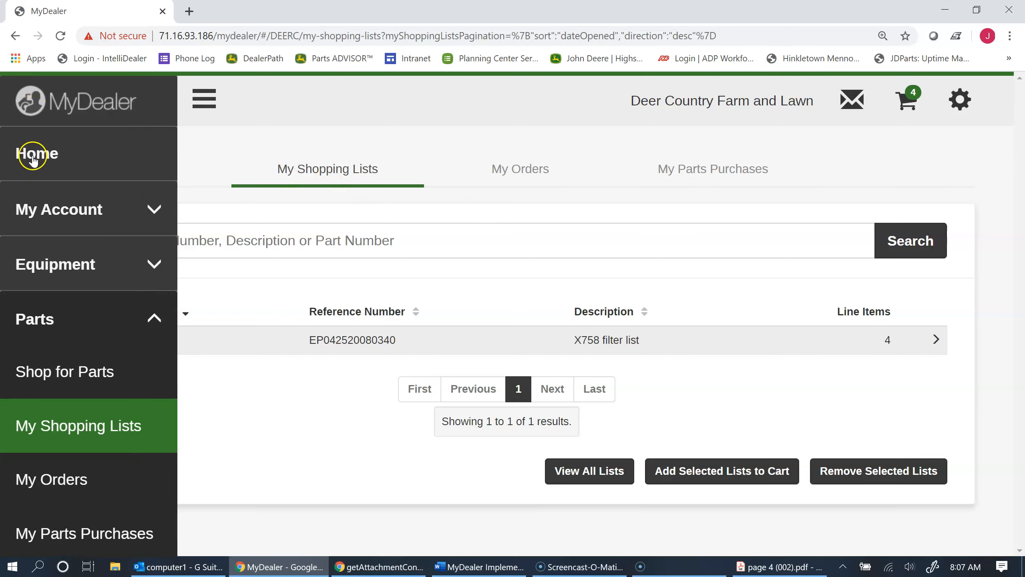
scroll(41, 331, down, 1)
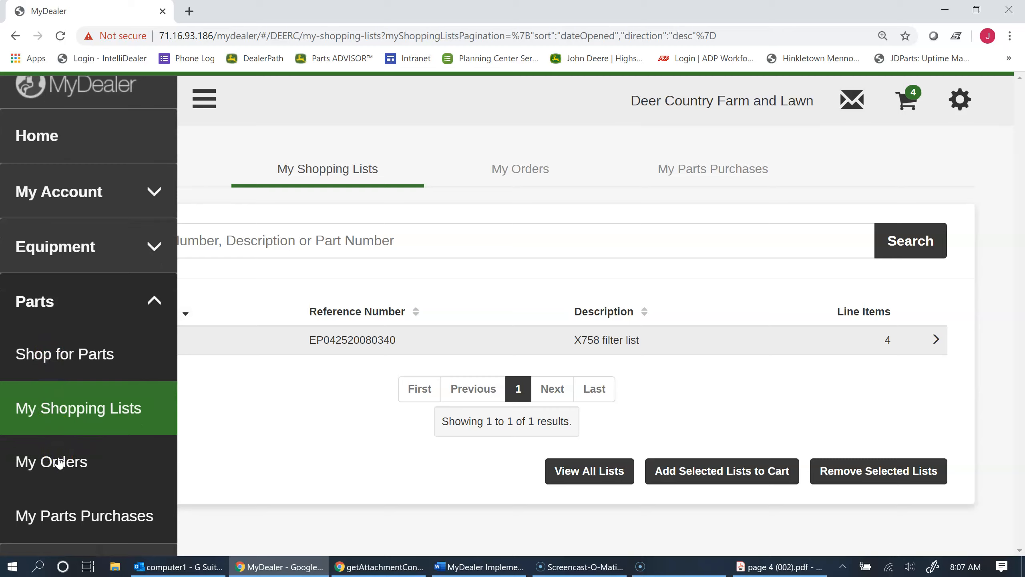
click(69, 424)
click(55, 463)
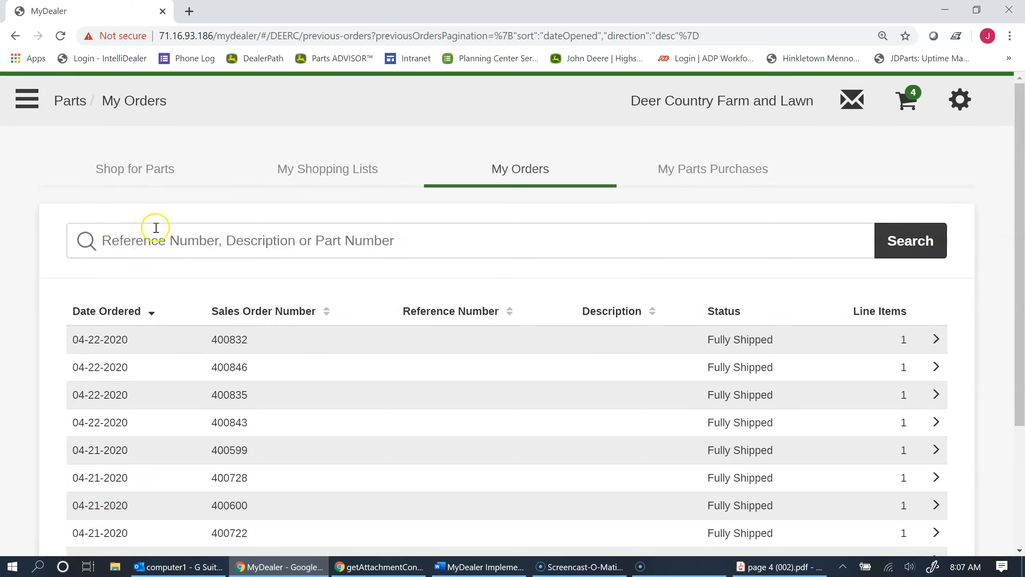
Open the My Parts Purchases page and activate its search by part or invoice number.
click(33, 100)
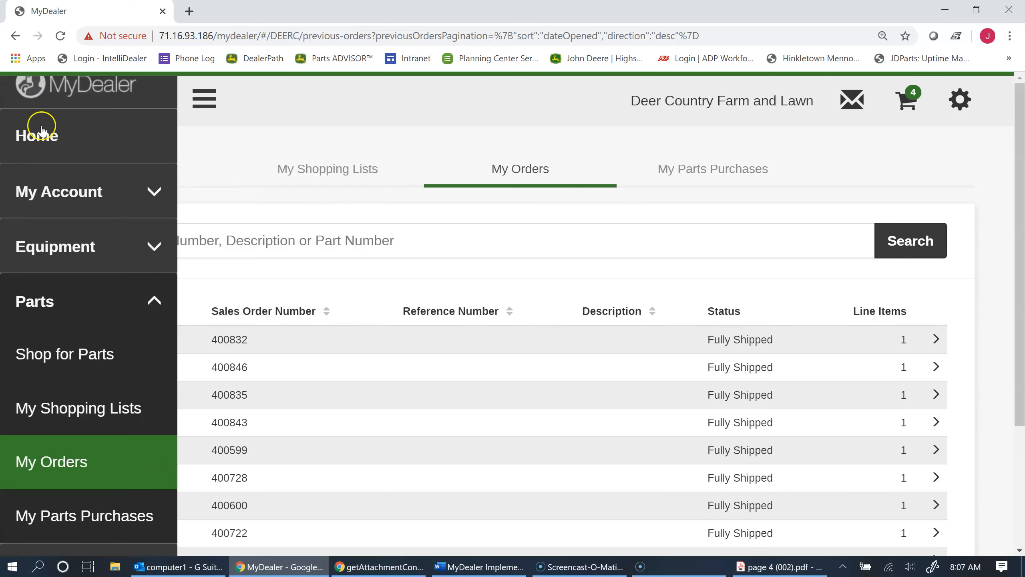
scroll(101, 282, down, 1)
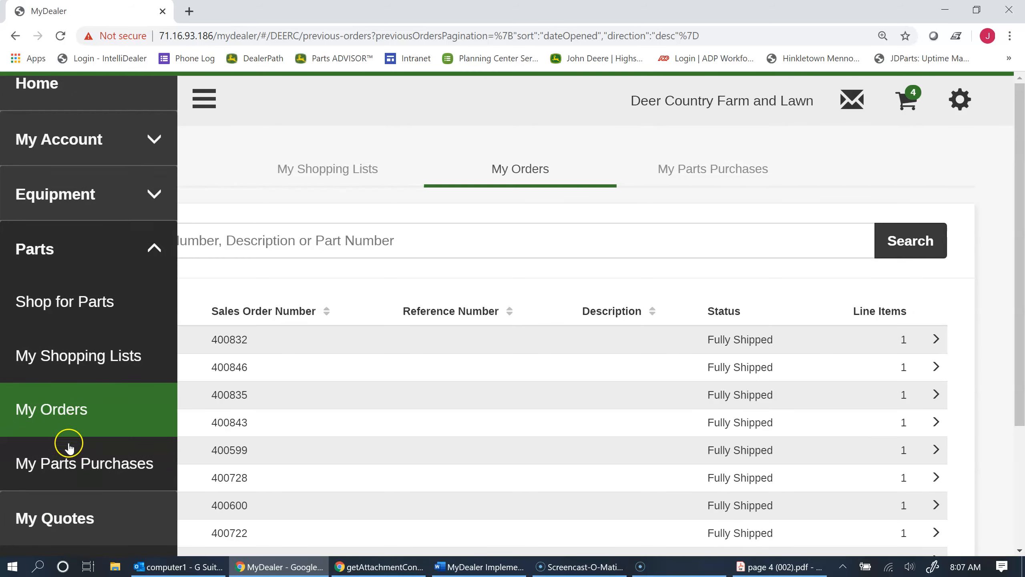
click(85, 469)
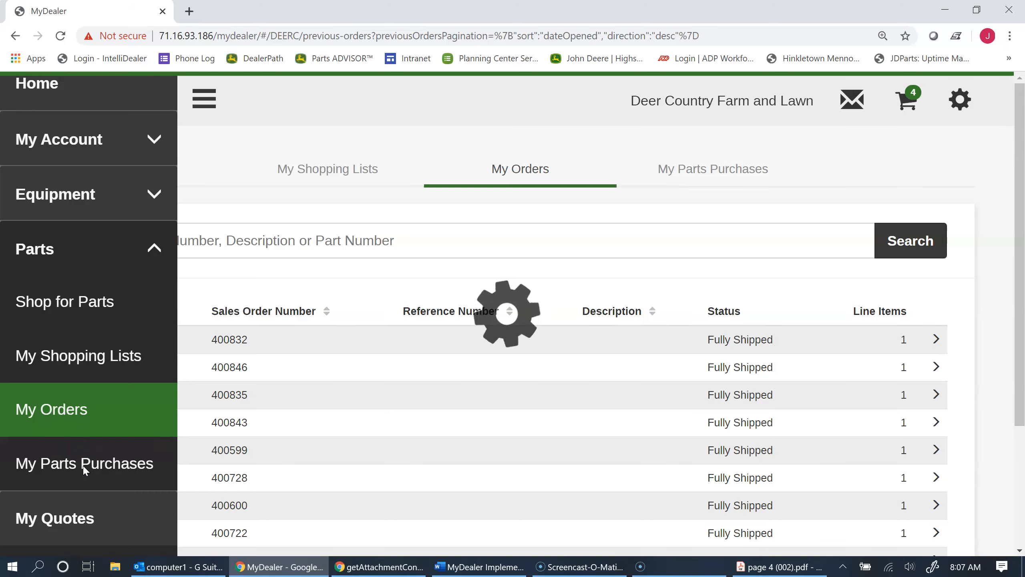
click(84, 465)
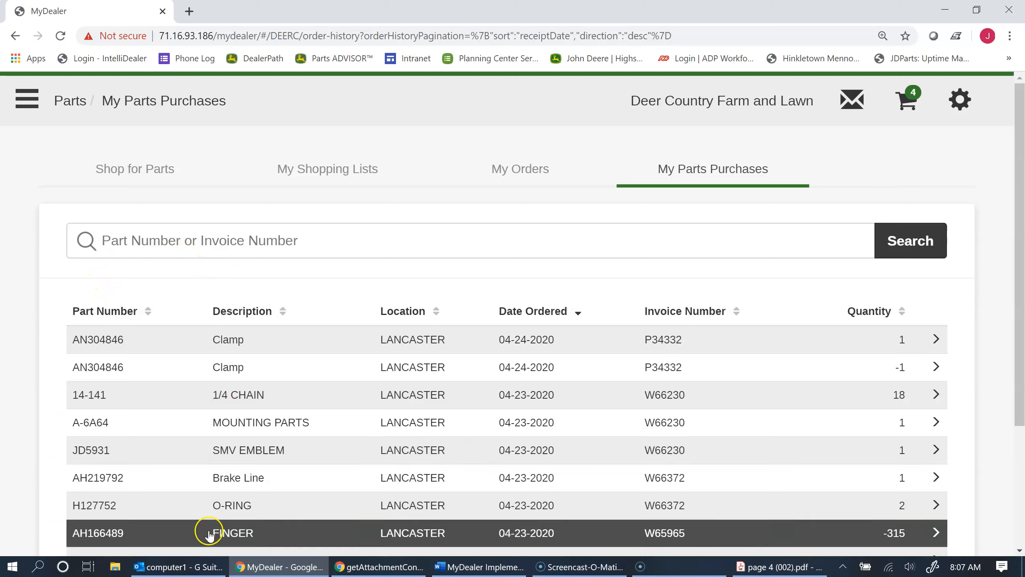
click(233, 242)
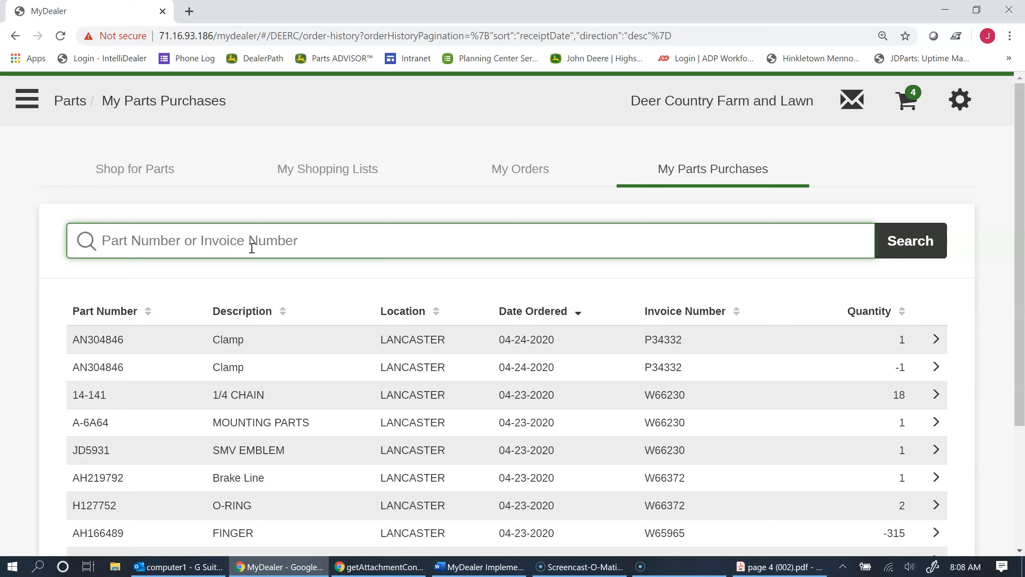
click(252, 245)
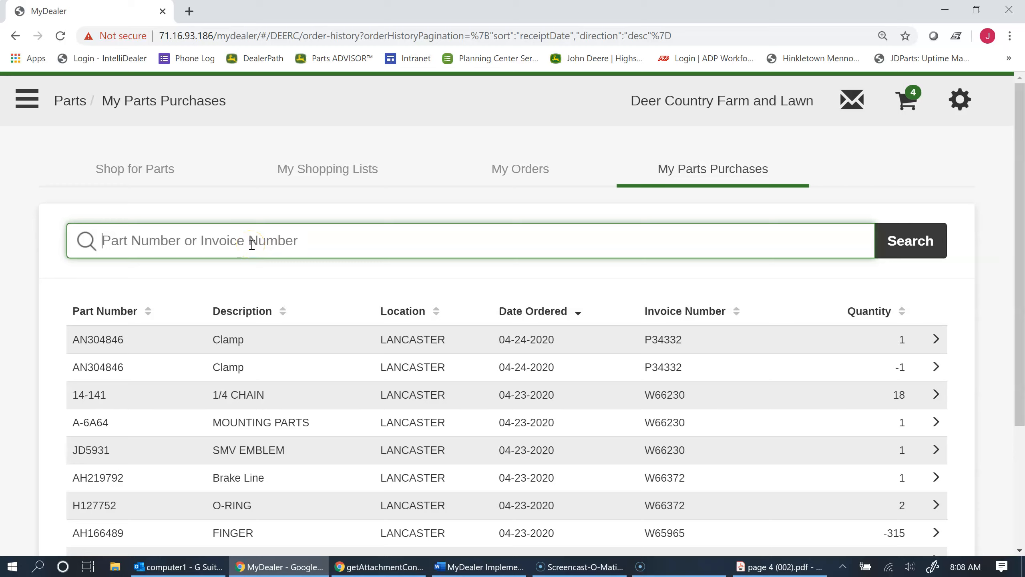